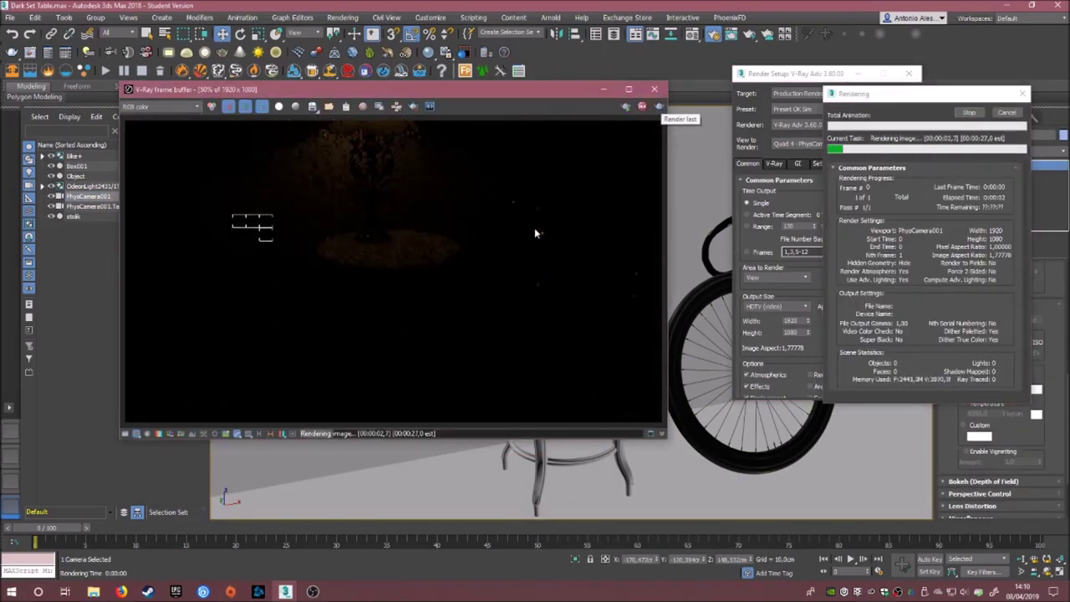
# Step: Re-render the lamp region, then turn off Region Render and render the full camera frame
pyautogui.click(660, 106)
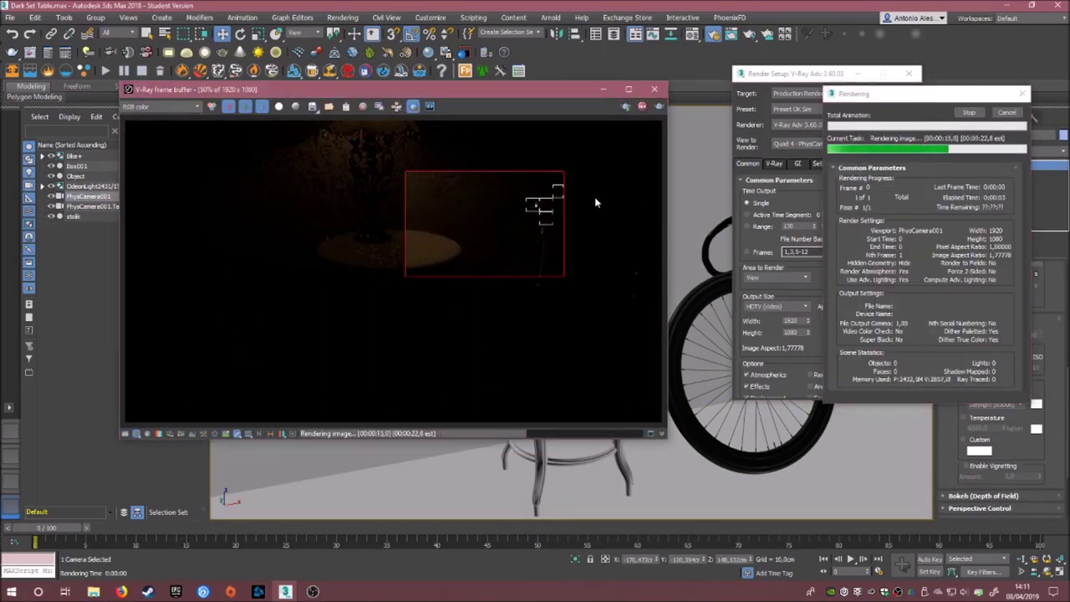
pyautogui.click(1019, 291)
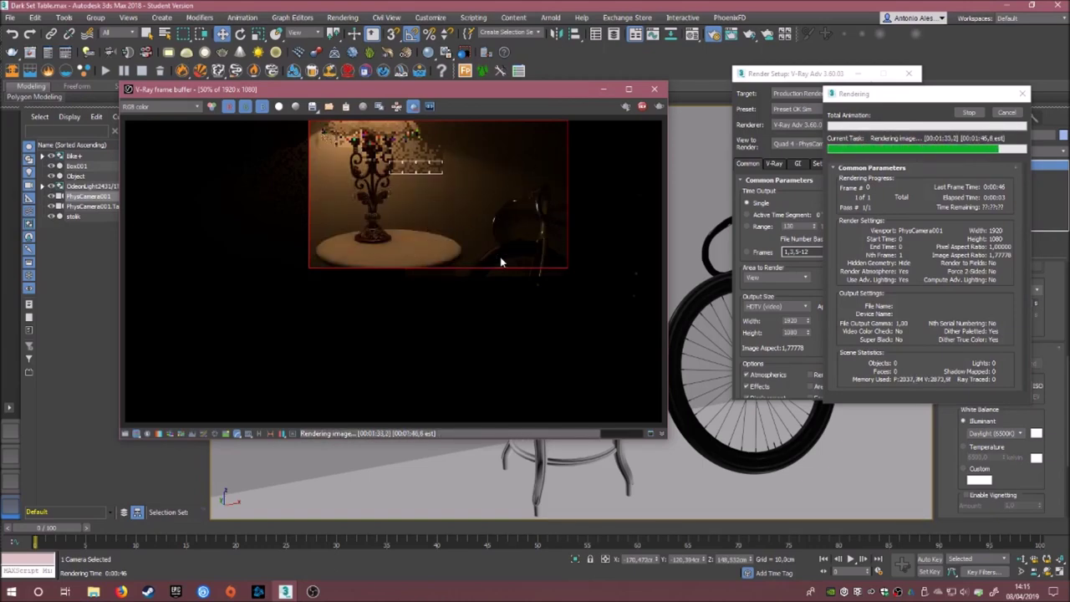
pyautogui.click(412, 106)
pyautogui.click(641, 106)
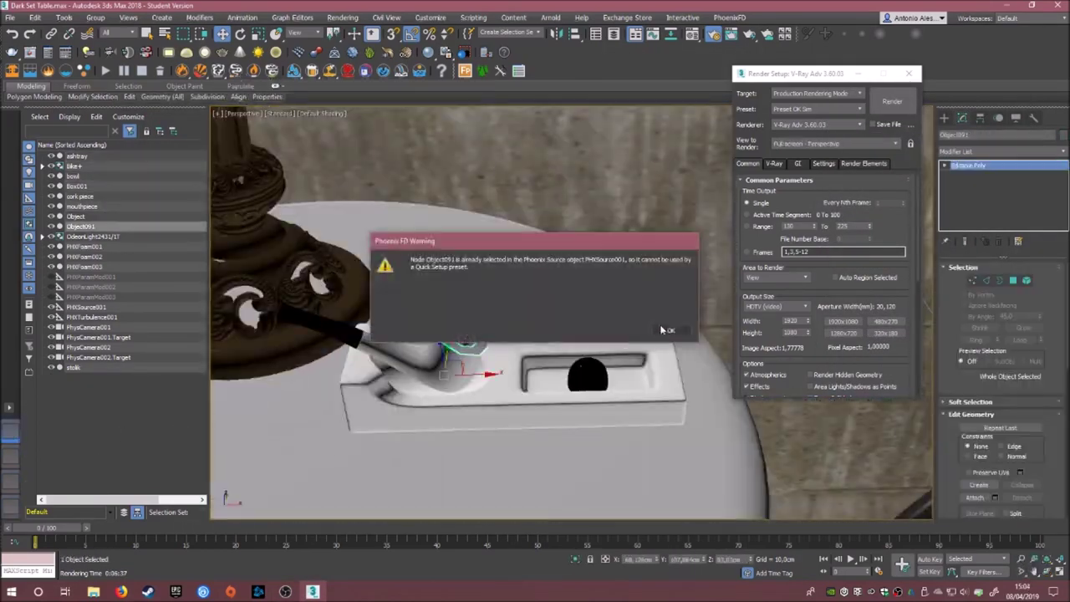
# Step: Dismiss the Phoenix FD warning and scroll up toward the six panel objects
pyautogui.click(666, 330)
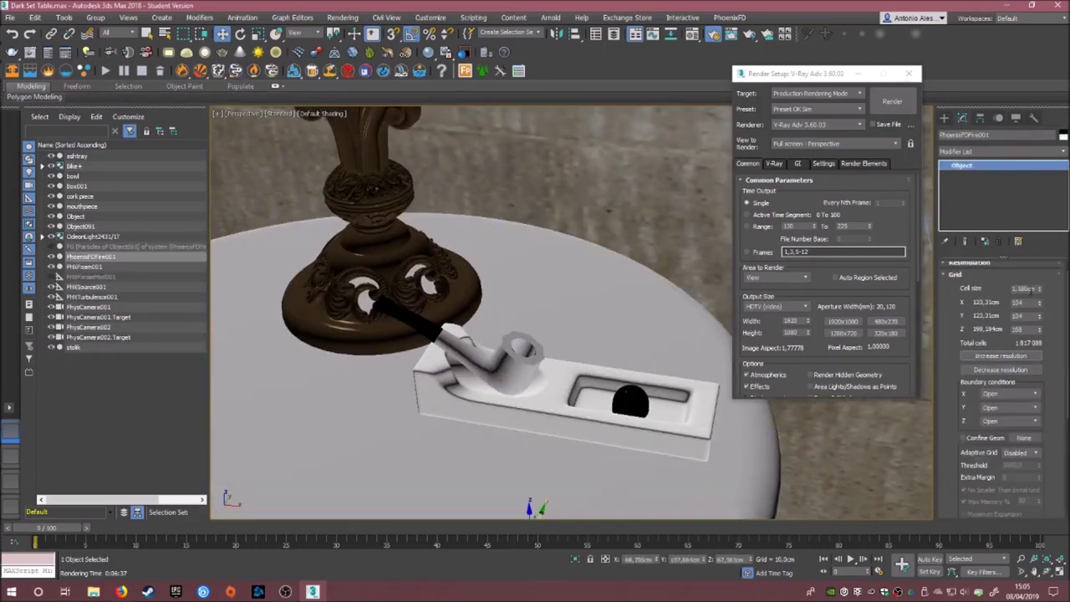
pyautogui.scroll(1, 961, 290)
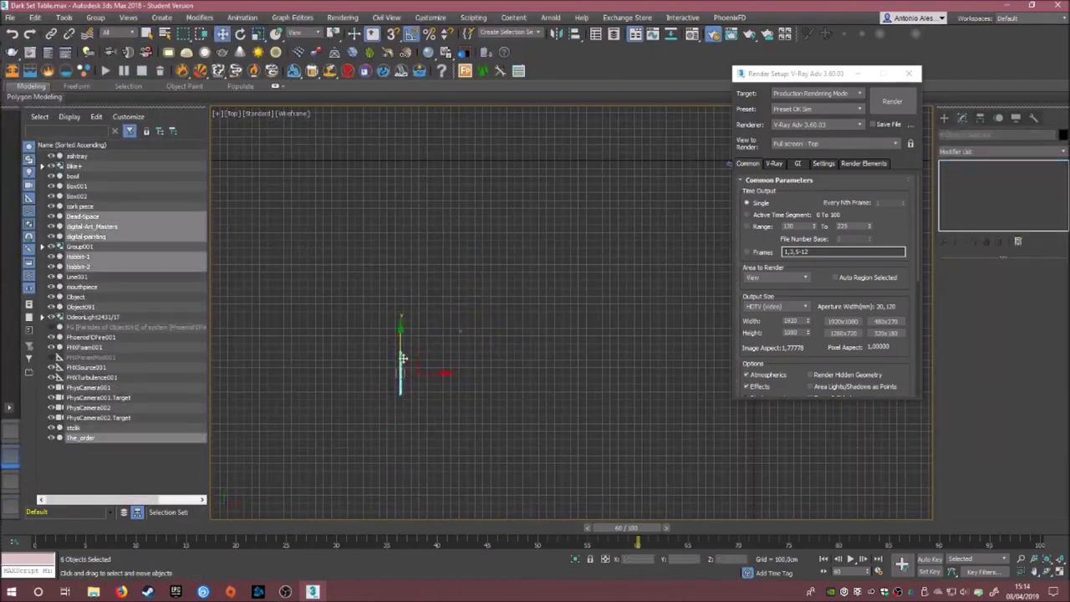
# Step: Scroll up in the view to frame the lamp and table for the region render
pyautogui.scroll(5, 402, 358)
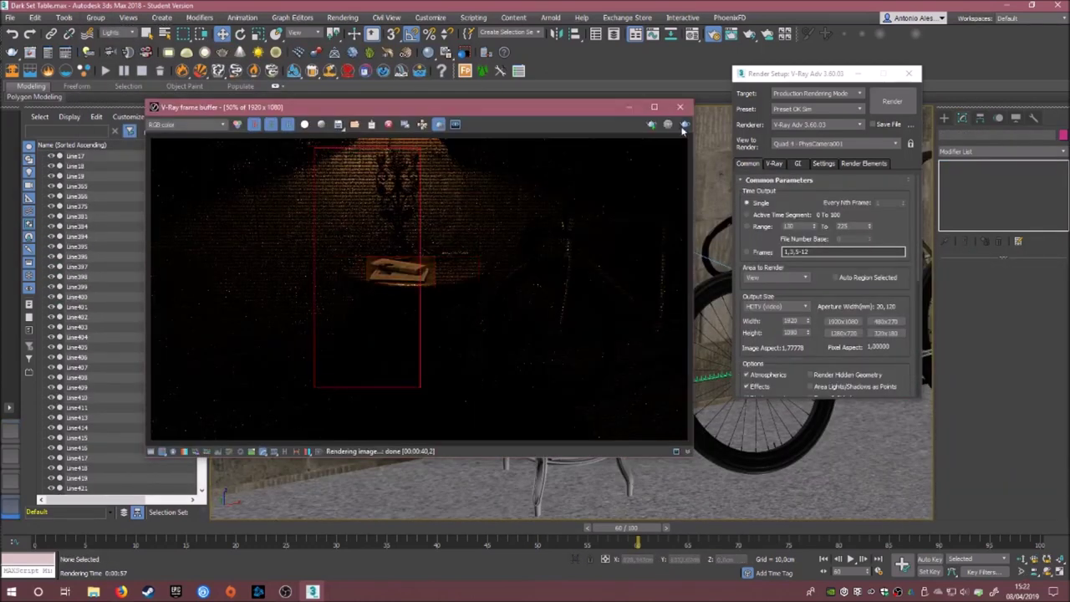
# Step: Re-render the marked region around the lamp and table with Shift+Q
pyautogui.hotkey('shift', 'q')
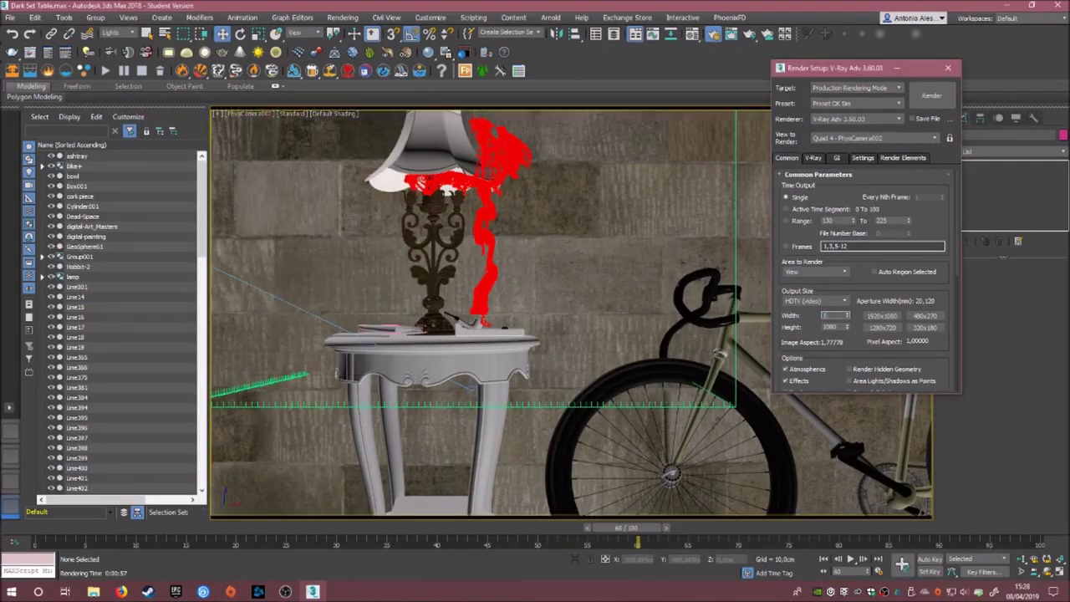
# Step: Enter 1080 as the output height
pyautogui.write('1080')
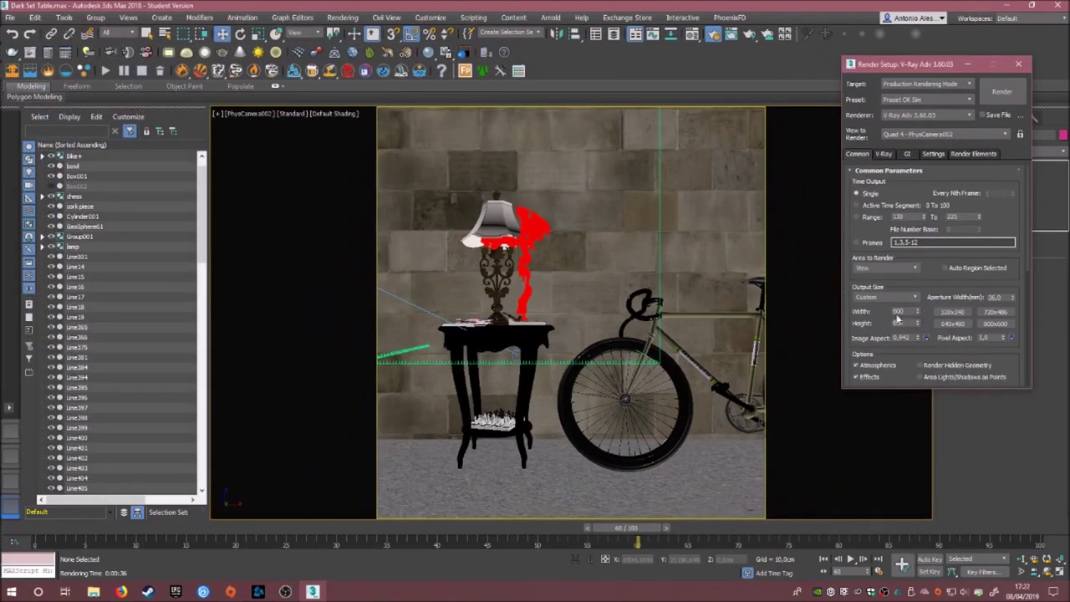
# Step: Choose a Custom output size, then launch a test render and a final render of the camera view
pyautogui.click(886, 297)
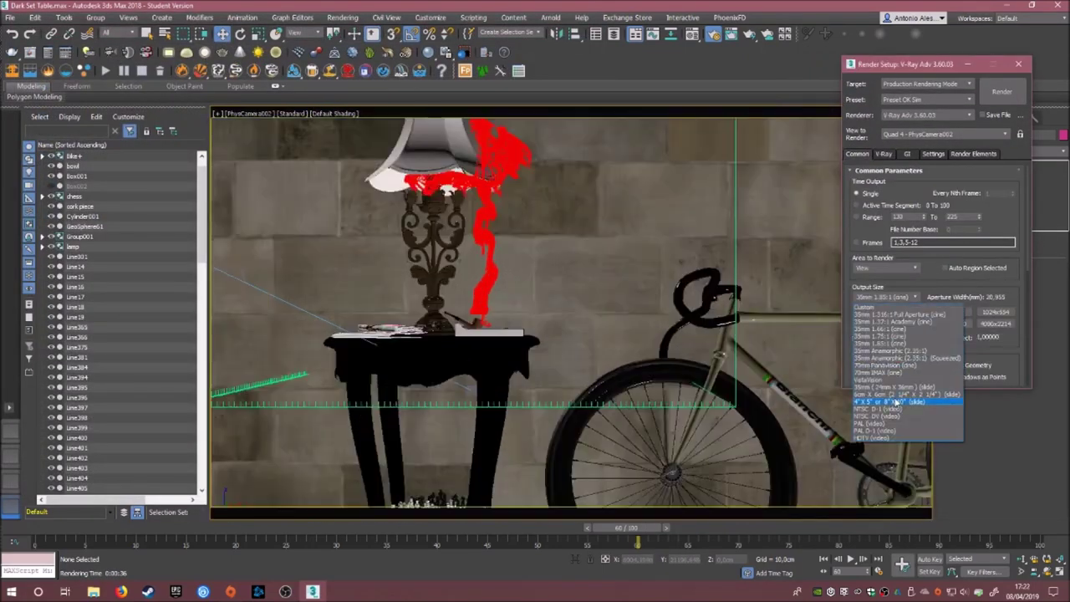
pyautogui.click(912, 355)
pyautogui.hotkey('shift', 'q')
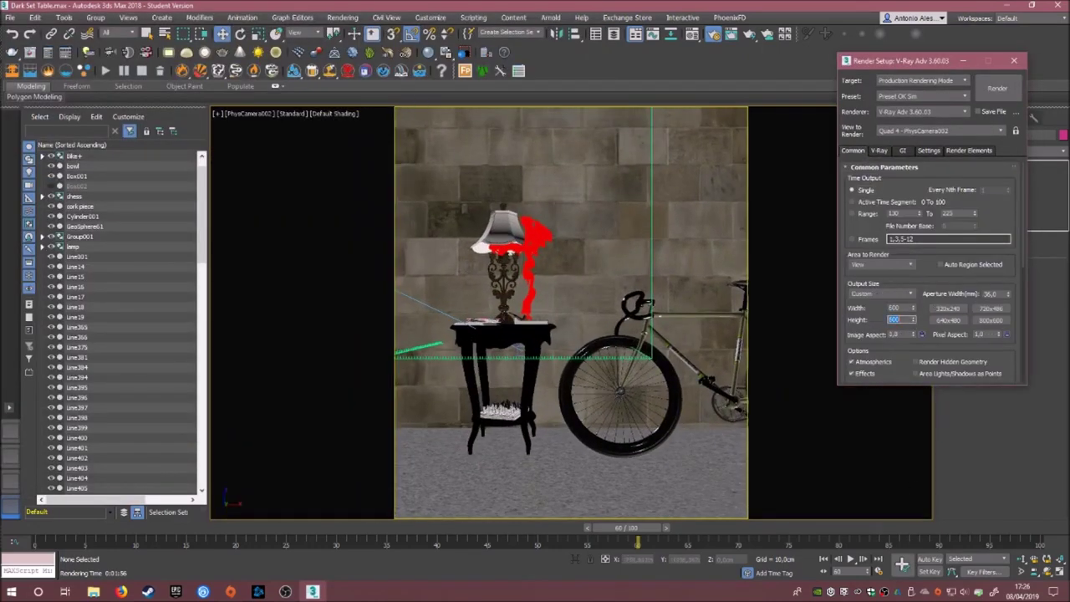
pyautogui.hotkey('shift', 'q')
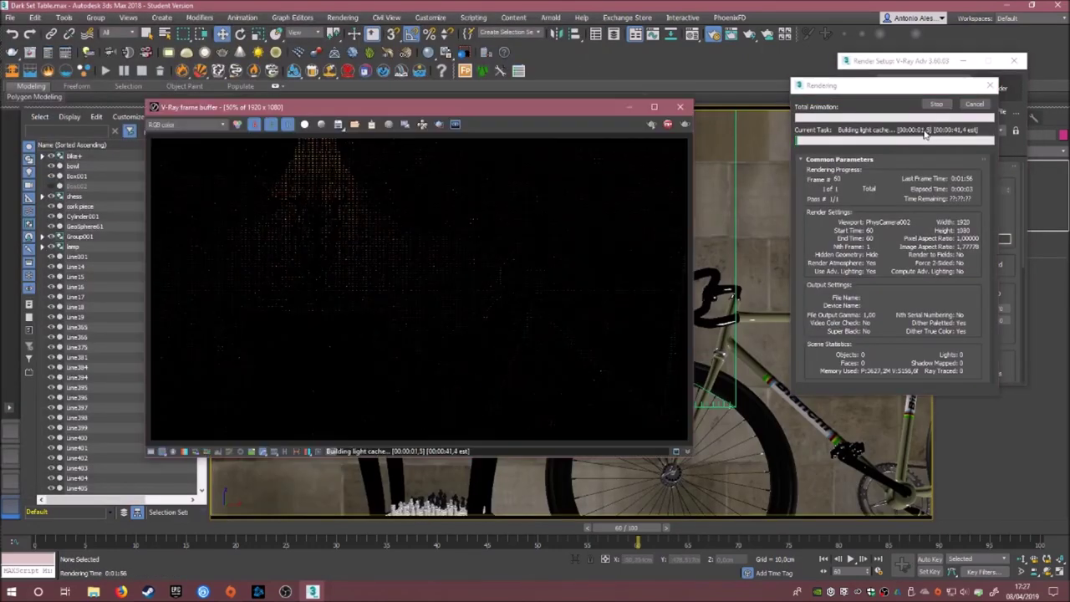